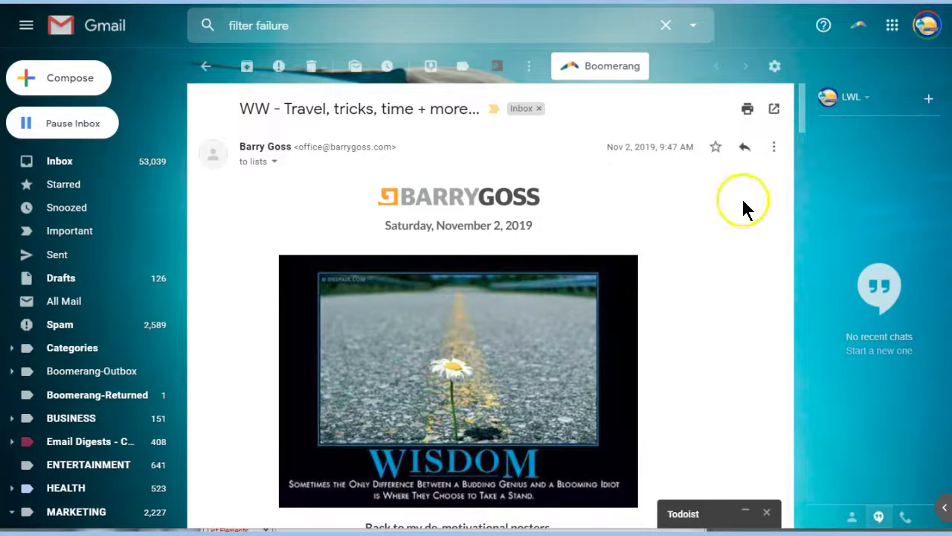
pyautogui.moveTo(803, 117); pyautogui.dragTo(789, 278)
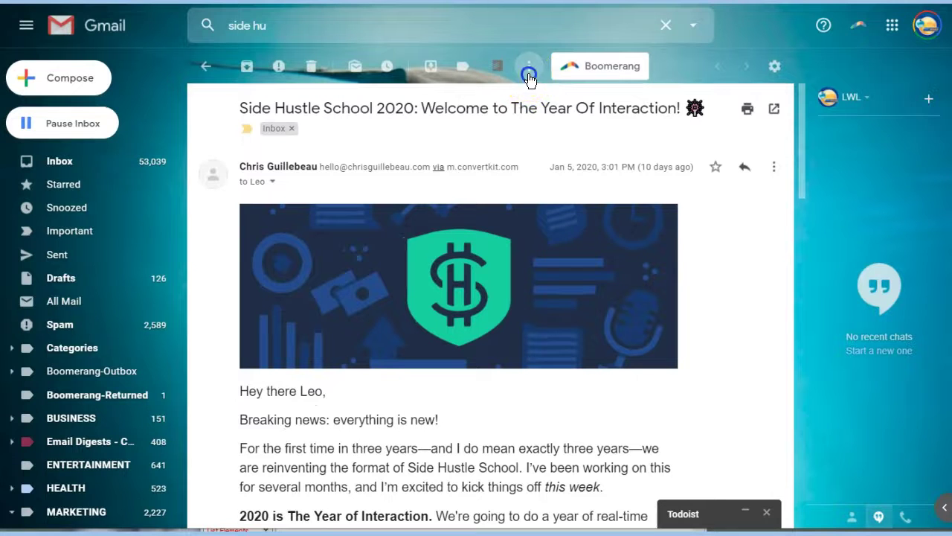
# Start a filter for messages from the open Side Hustle School email's sender and set it to never send them to Spam.
pyautogui.click(529, 71)
pyautogui.click(729, 273)
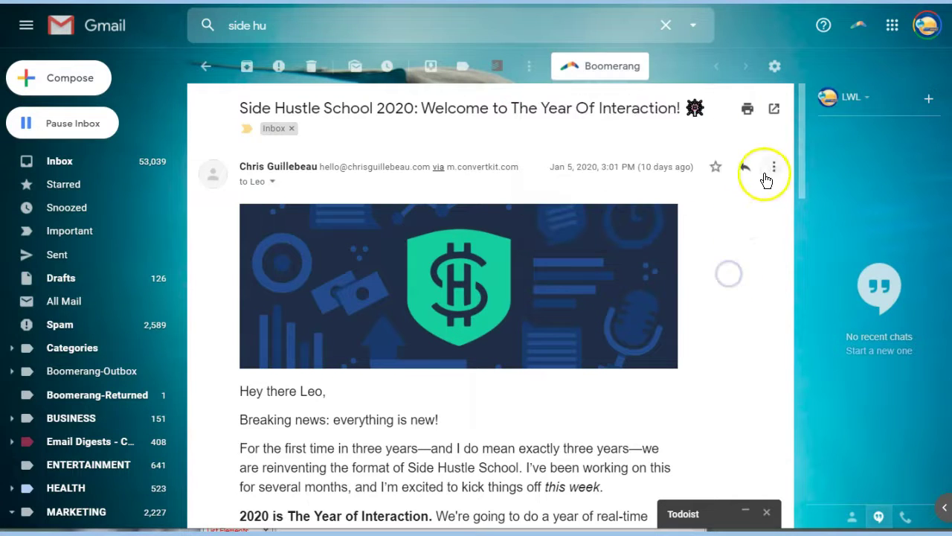
pyautogui.click(531, 71)
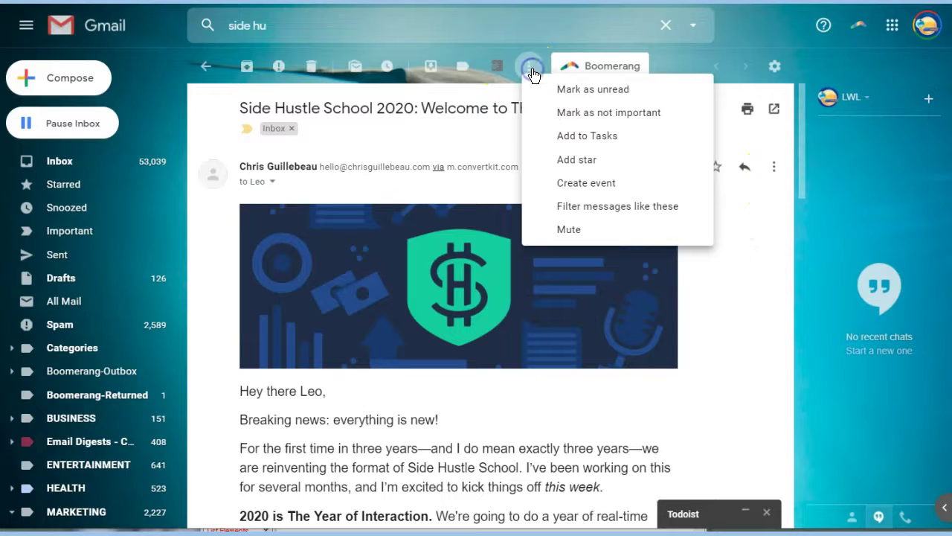
pyautogui.click(609, 211)
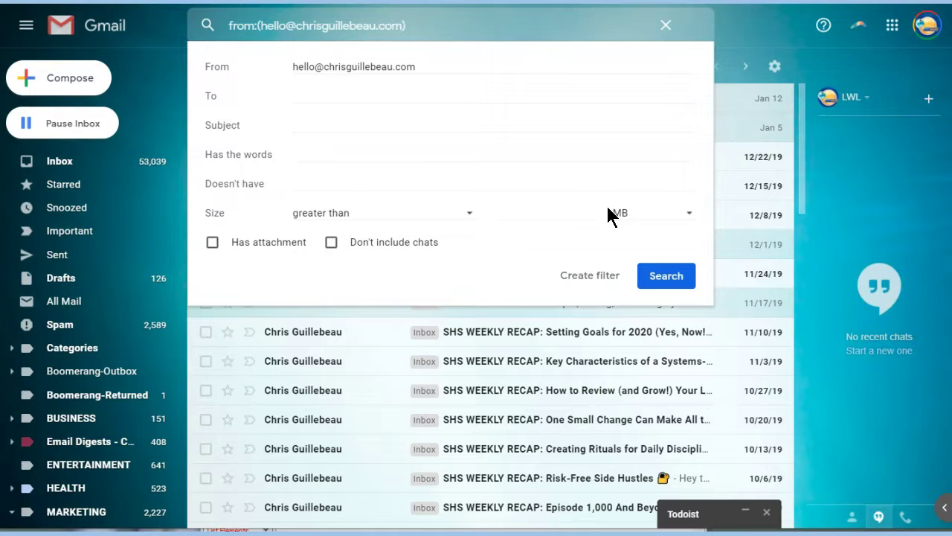
pyautogui.click(585, 277)
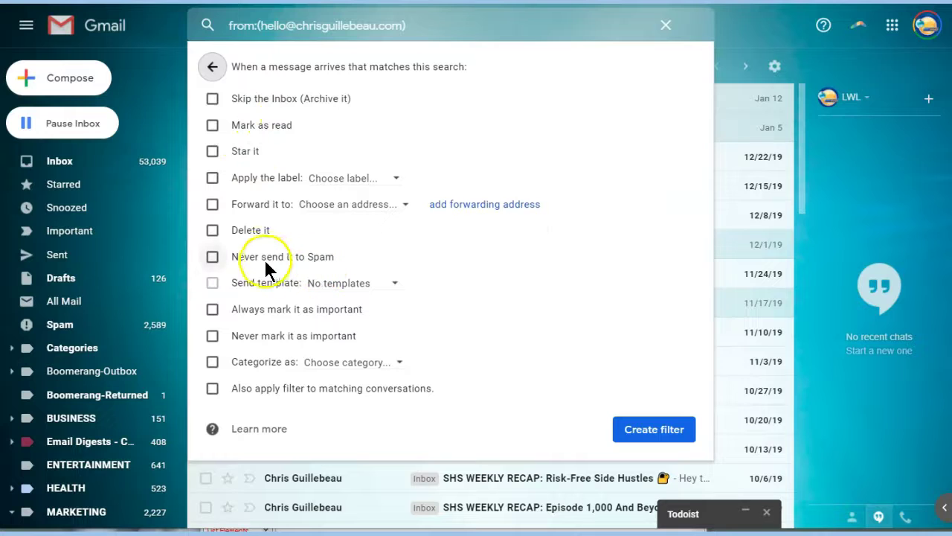
pyautogui.click(213, 257)
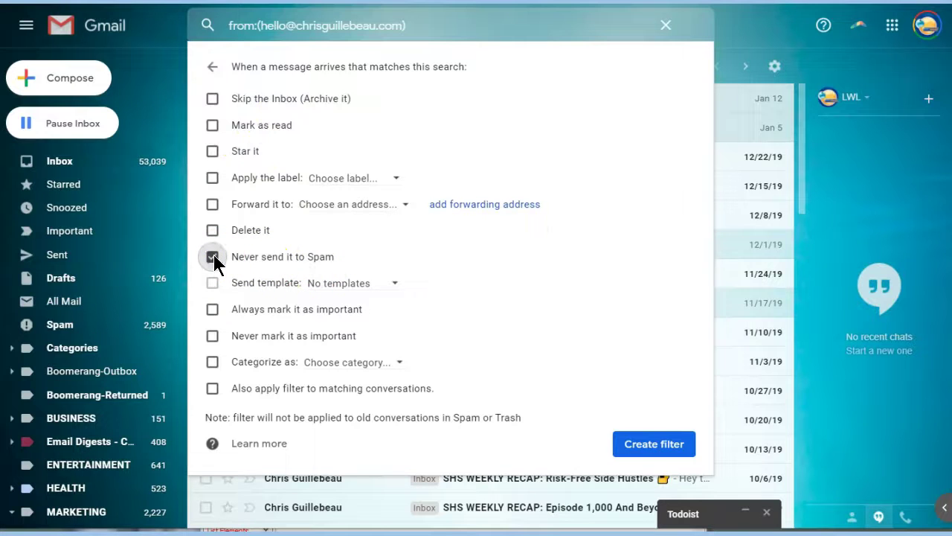
pyautogui.click(212, 177)
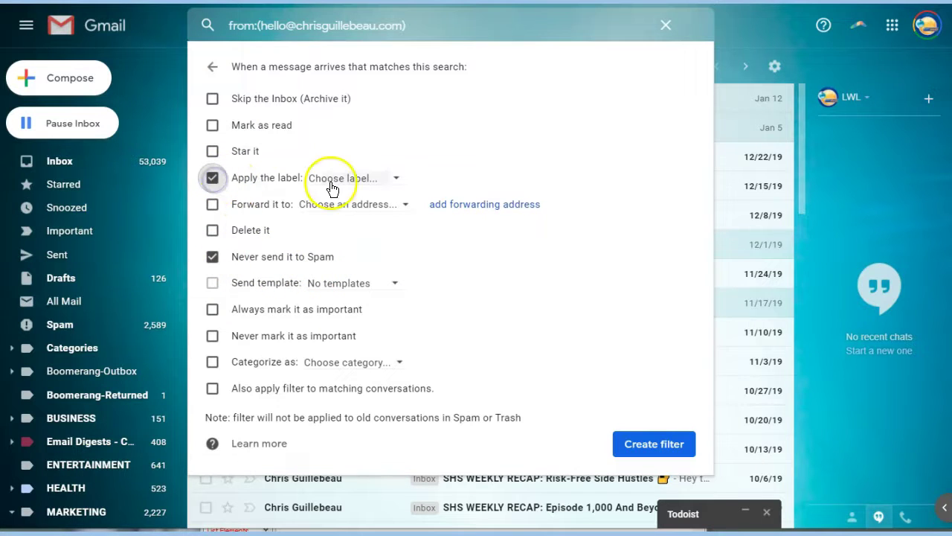
pyautogui.click(334, 184)
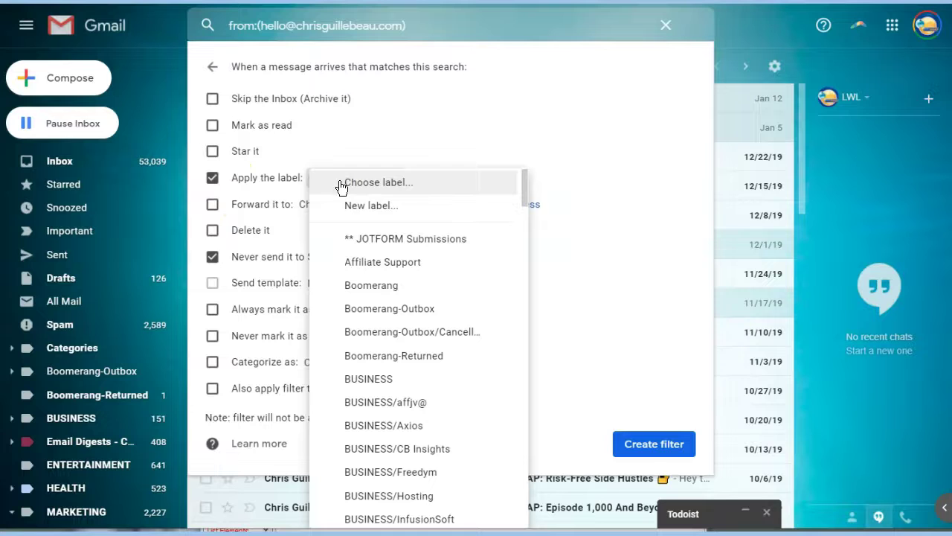
pyautogui.click(360, 206)
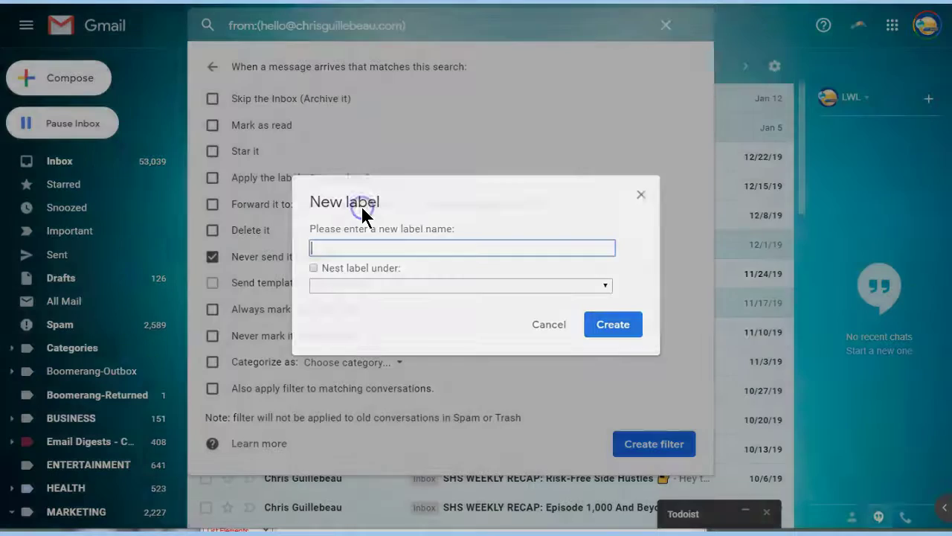
pyautogui.write('S')
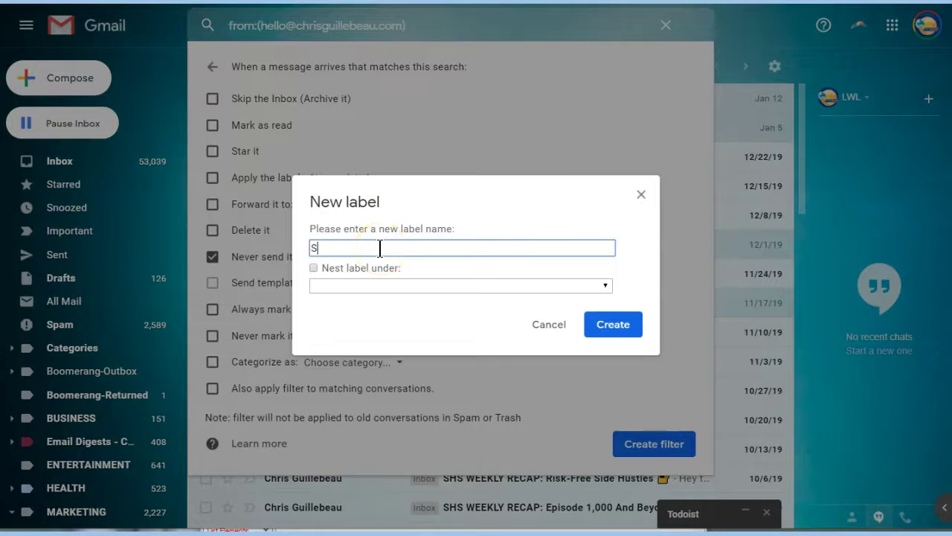
pyautogui.write('ide=-')
pyautogui.press('BackSpace')
pyautogui.press('BackSpace')
pyautogui.write('_GB')
pyautogui.press('BackSpace')
pyautogui.press('BackSpace')
pyautogui.press('BackSpace')
pyautogui.press('BackSpace')
pyautogui.press('BackSpace')
pyautogui.press('BackSpace')
pyautogui.press('BackSpace')
pyautogui.click(313, 268)
pyautogui.click(332, 286)
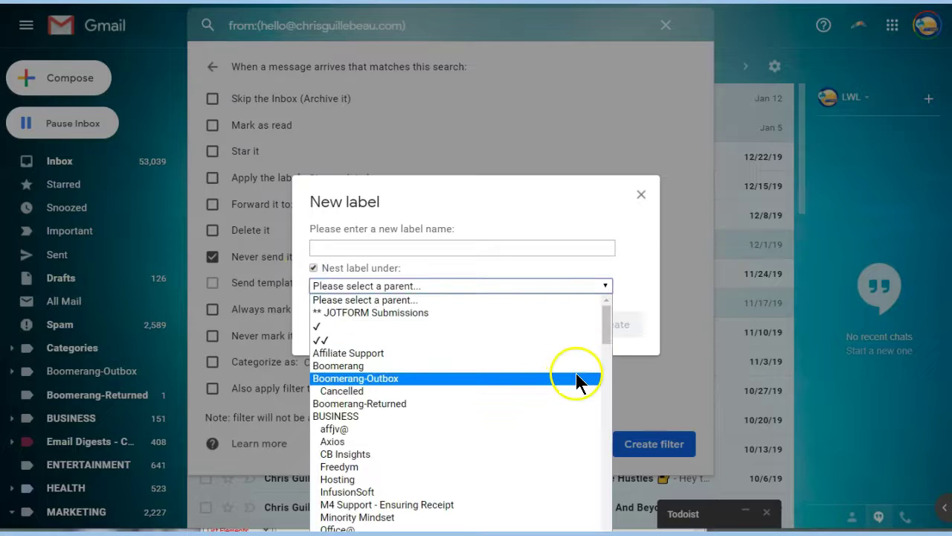
pyautogui.moveTo(608, 332); pyautogui.dragTo(609, 347)
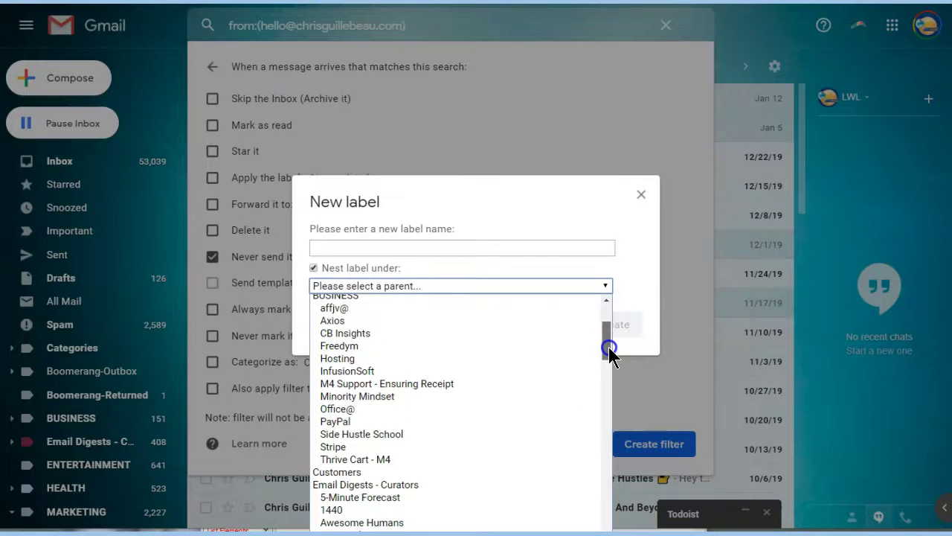
pyautogui.click(402, 434)
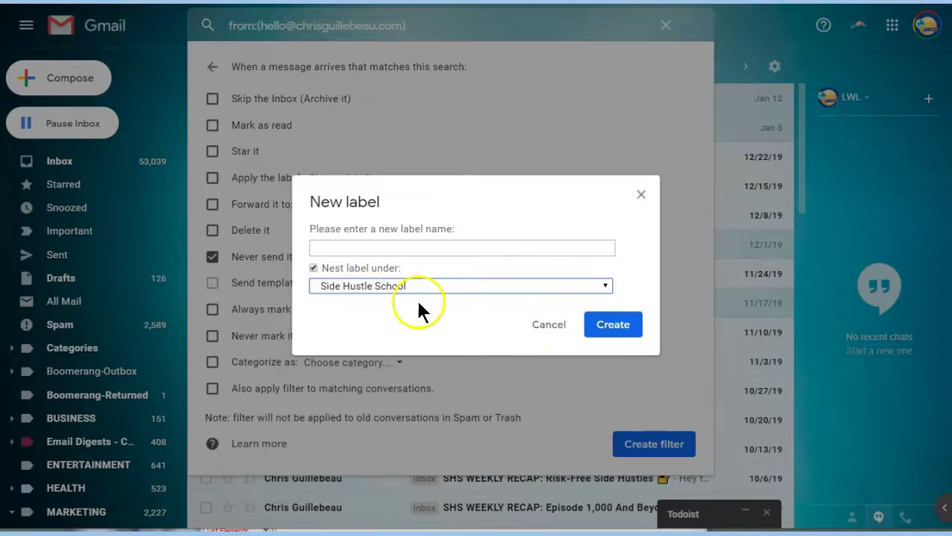
pyautogui.click(609, 332)
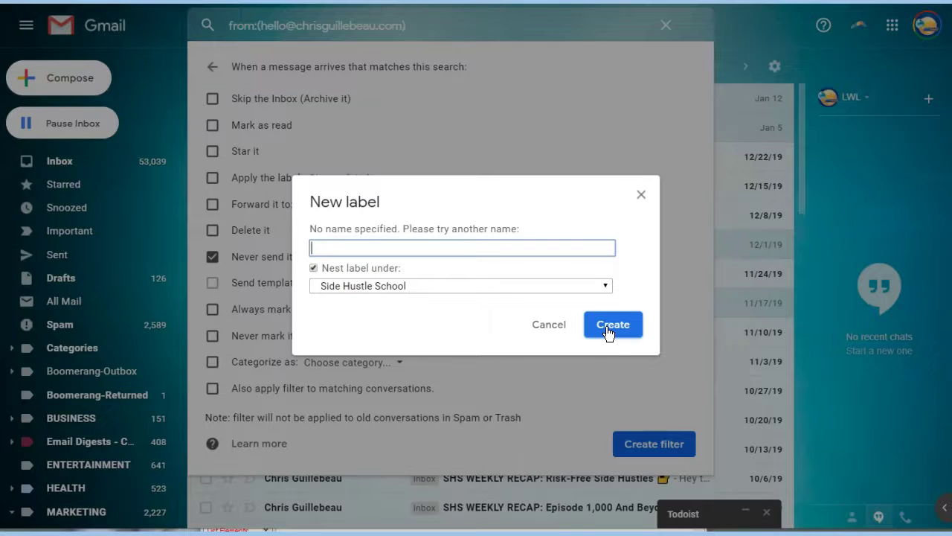
pyautogui.click(640, 194)
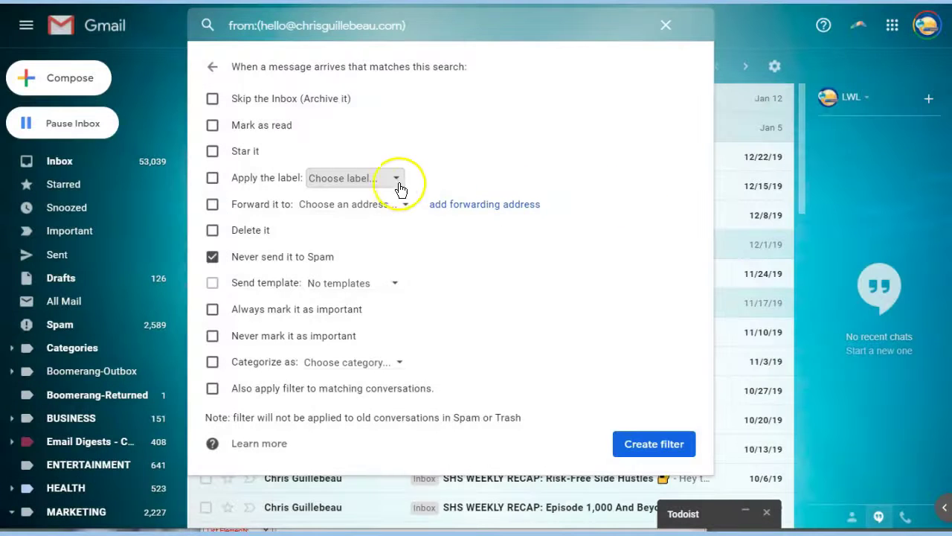
# Have the filter apply the existing label BUSINESS/Side Hustle School to matching messages.
pyautogui.click(213, 178)
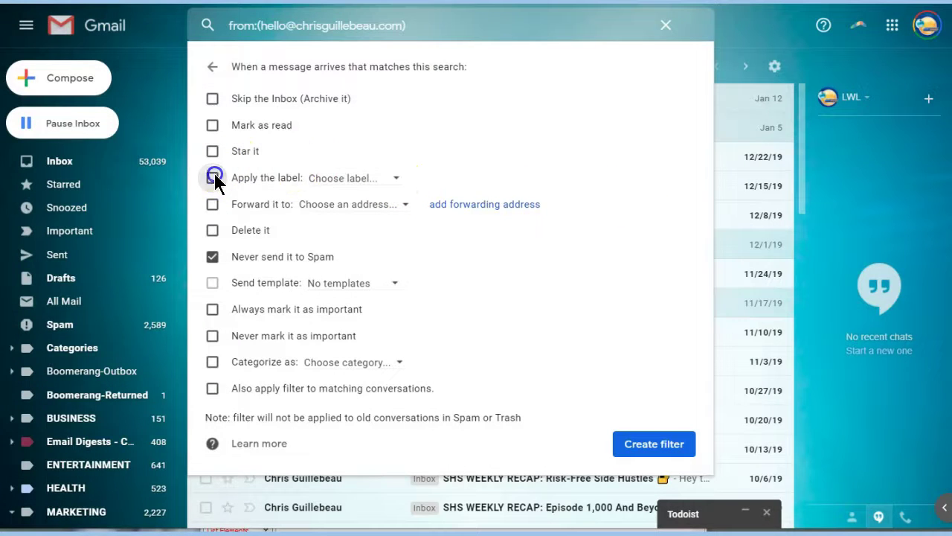
pyautogui.click(331, 186)
pyautogui.moveTo(524, 197); pyautogui.dragTo(524, 227)
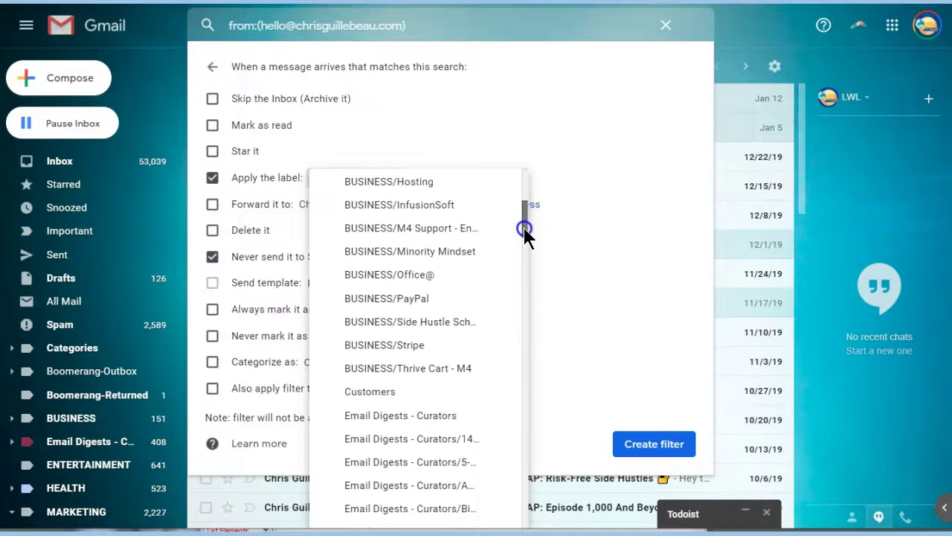
pyautogui.click(450, 320)
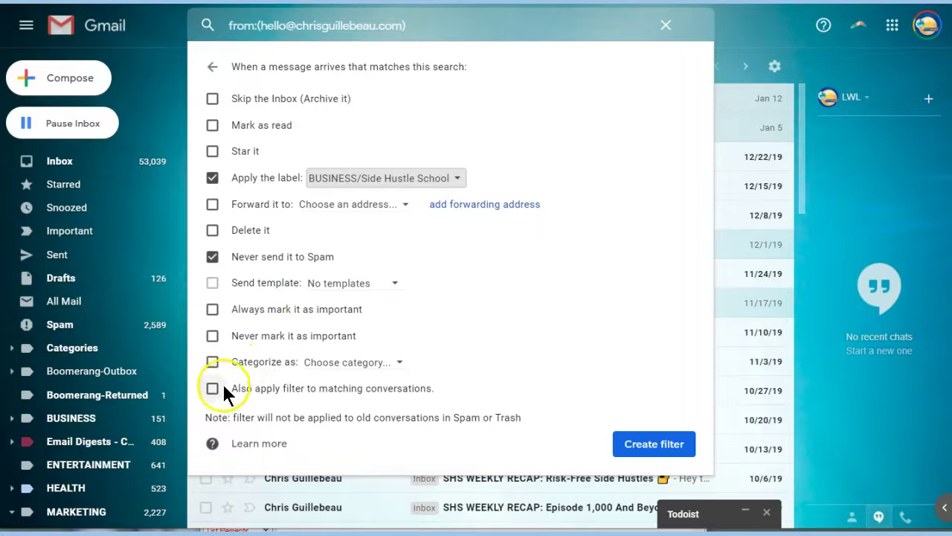
# Set the filter to categorize matching messages as Updates and star them, and create the filter.
pyautogui.click(212, 364)
pyautogui.click(335, 364)
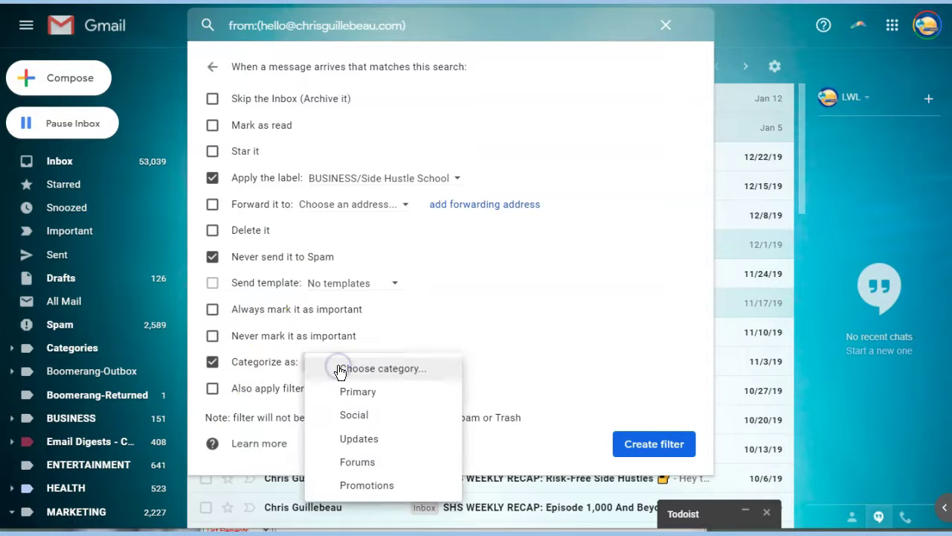
pyautogui.click(350, 439)
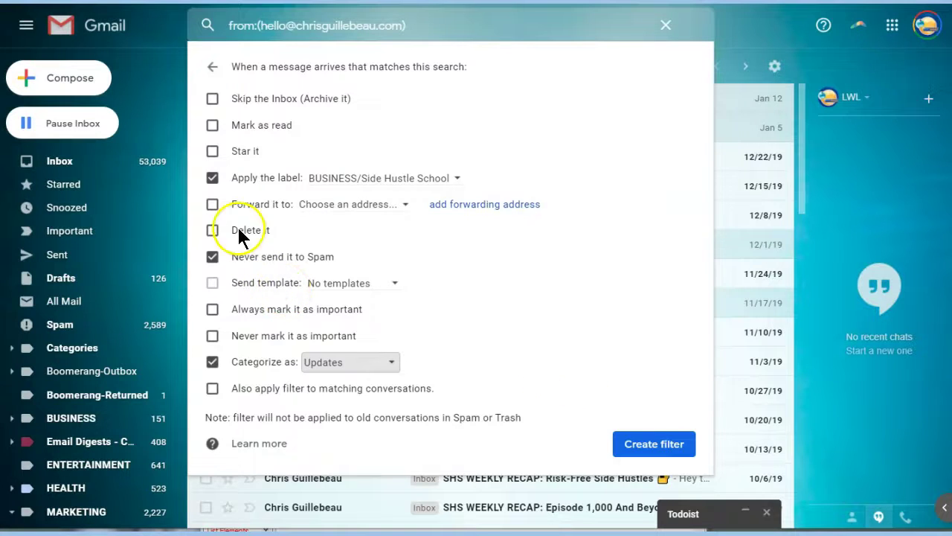
pyautogui.click(212, 151)
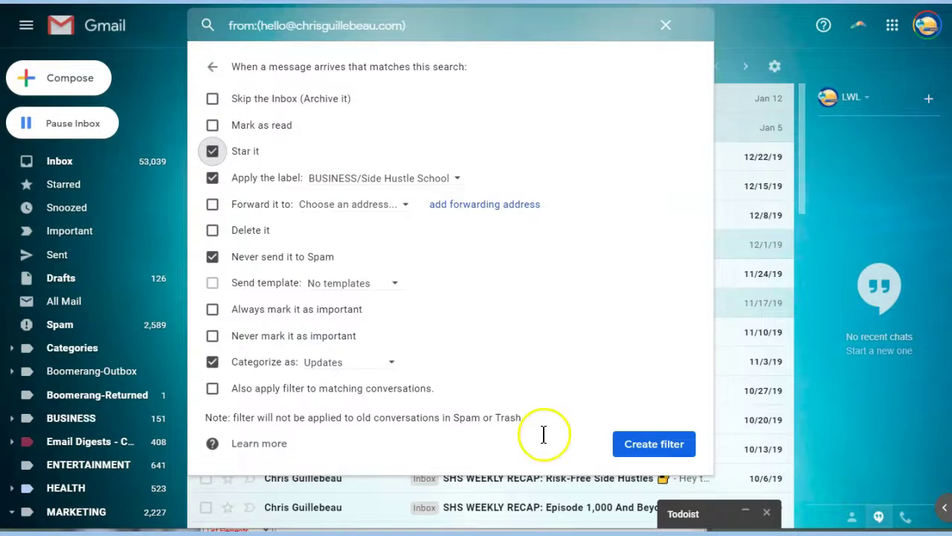
pyautogui.click(662, 445)
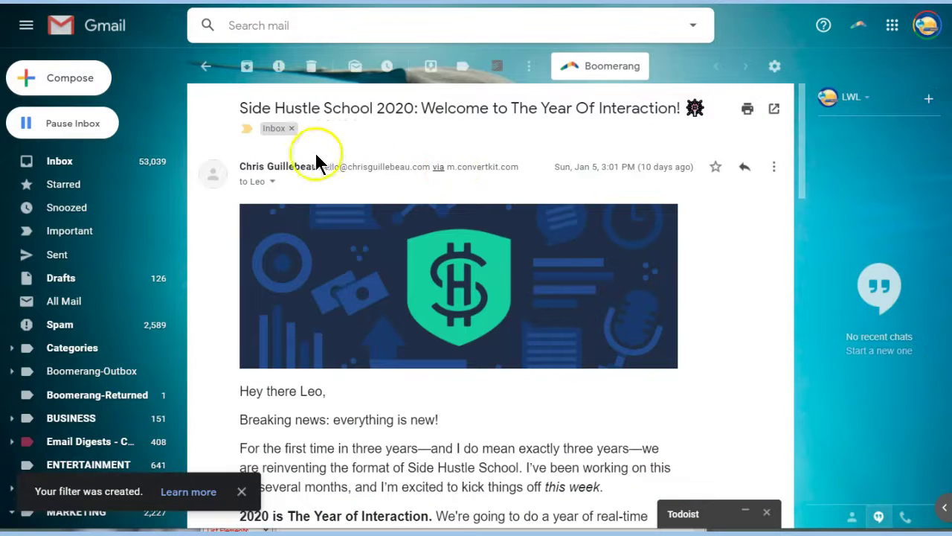
# Expand the BUSINESS label and view the messages under its Side Hustle School sublabel.
pyautogui.moveTo(184, 227); pyautogui.dragTo(183, 284)
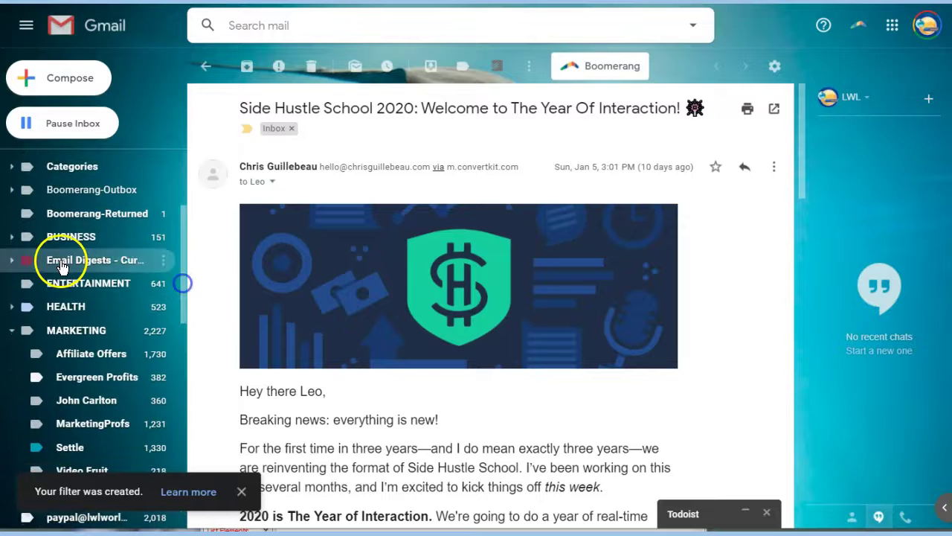
pyautogui.click(12, 236)
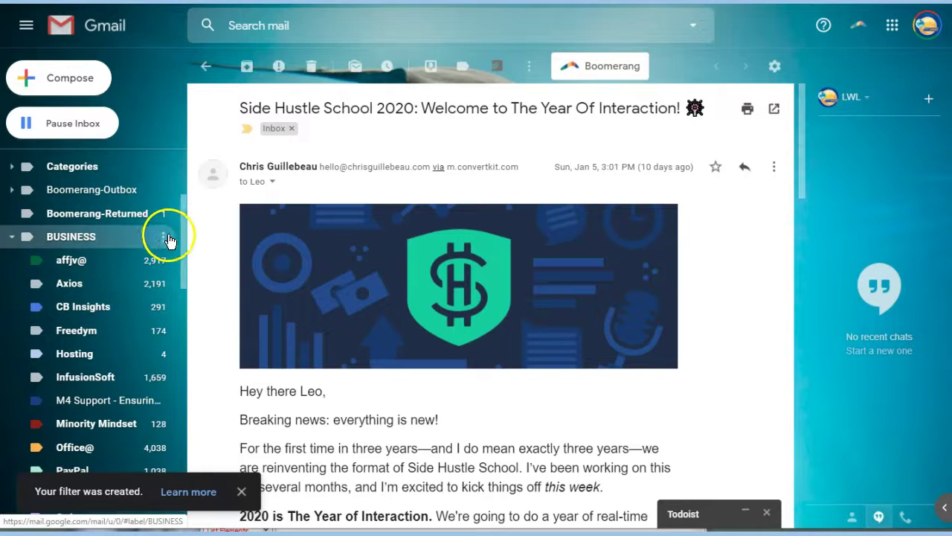
pyautogui.moveTo(180, 235); pyautogui.dragTo(178, 290)
pyautogui.click(119, 313)
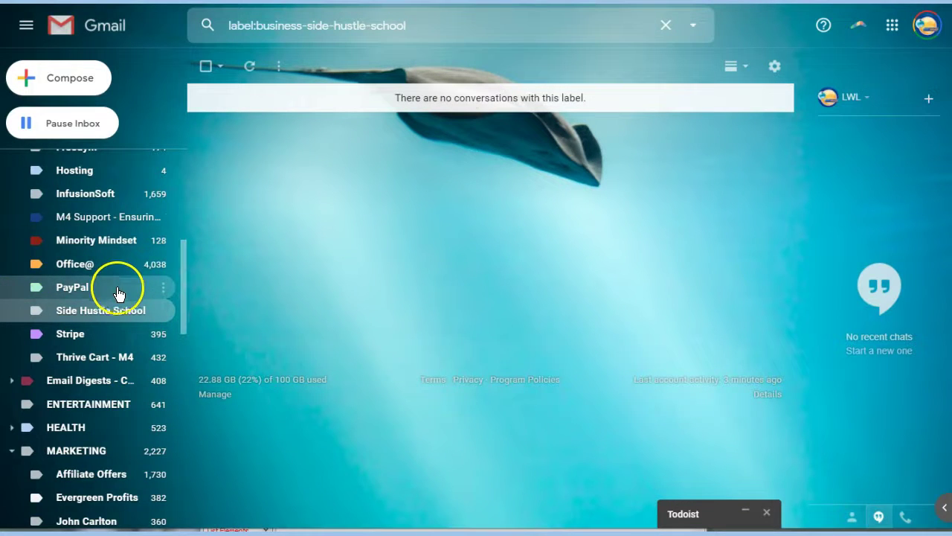
pyautogui.click(119, 313)
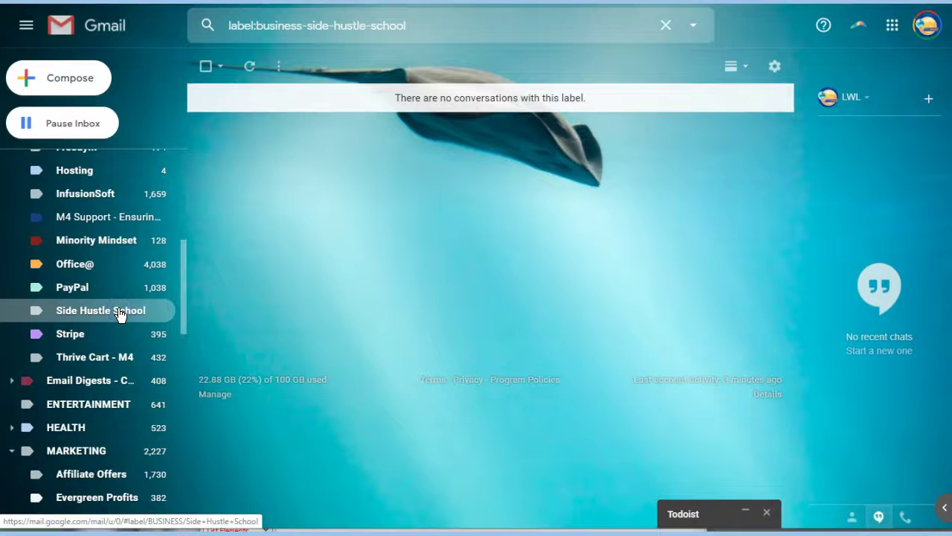
# Search the mail for "side hus" and open the email "Side Hustle School 2020: Welcome to The Year Of Interaction!".
pyautogui.click(448, 26)
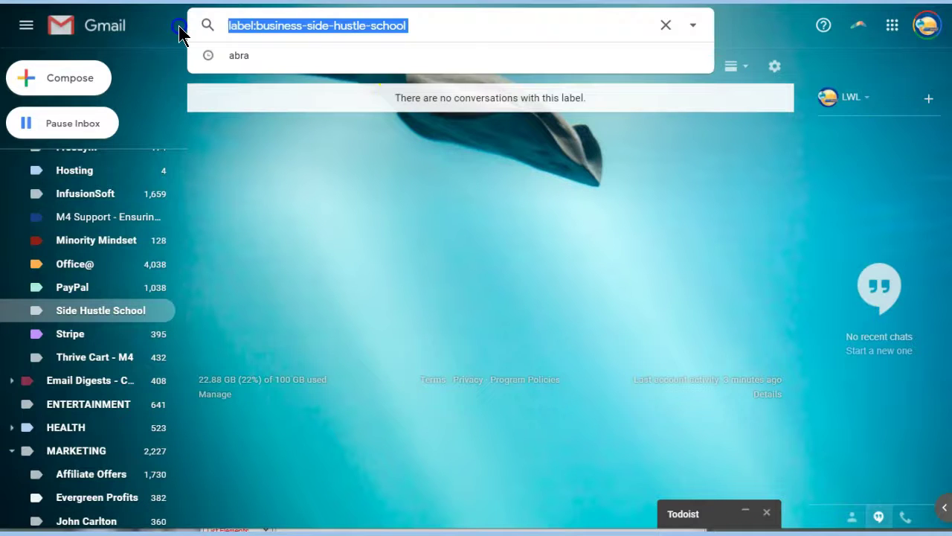
pyautogui.press('BackSpace')
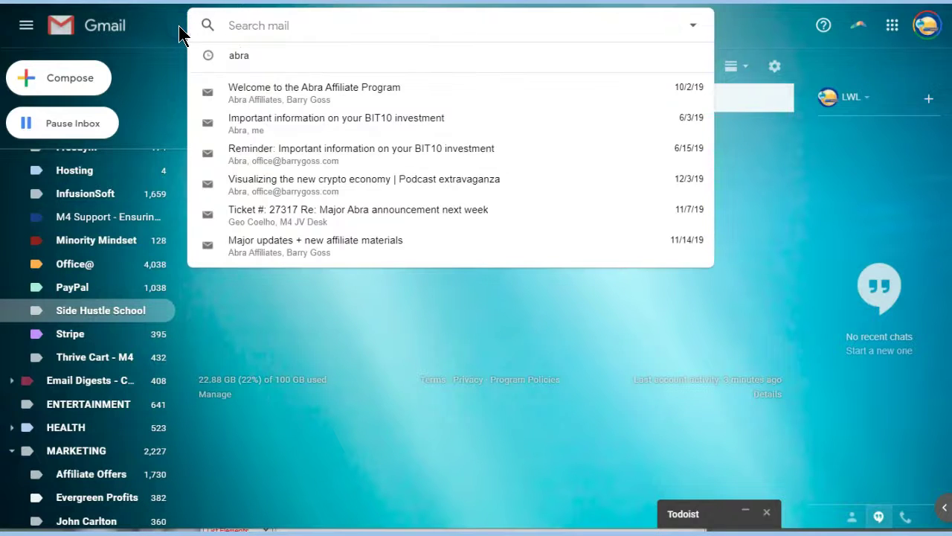
pyautogui.write('side hus')
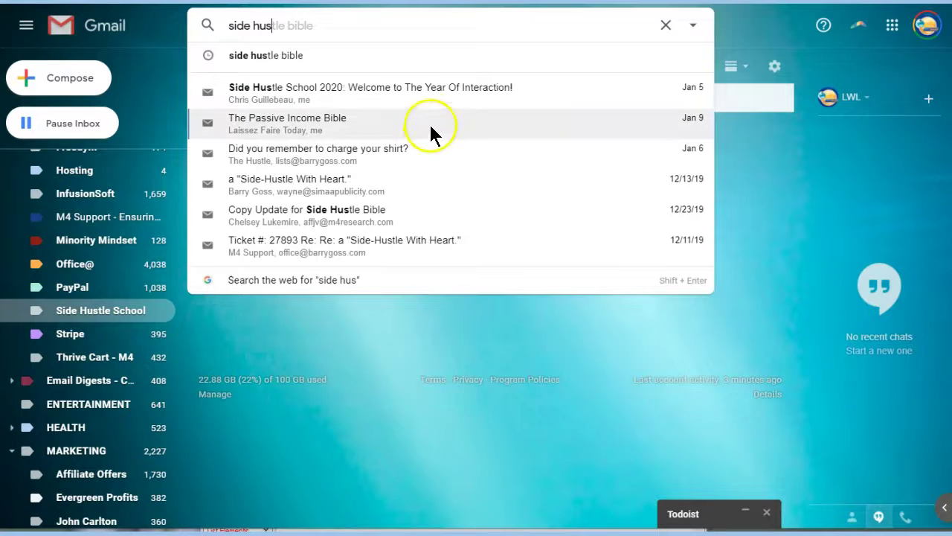
pyautogui.click(434, 94)
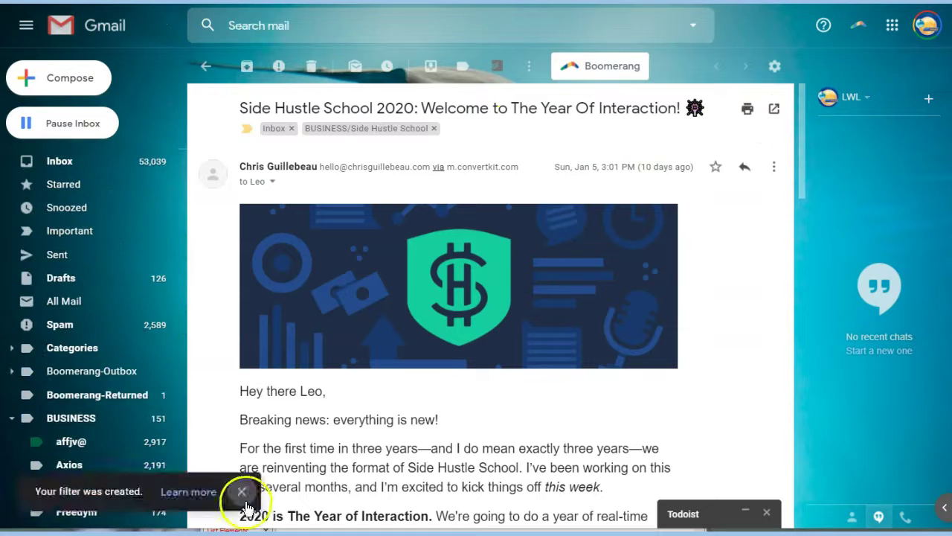
# Dismiss the filter notification and browse all messages carrying the open email's BUSINESS/Side Hustle School label.
pyautogui.click(242, 496)
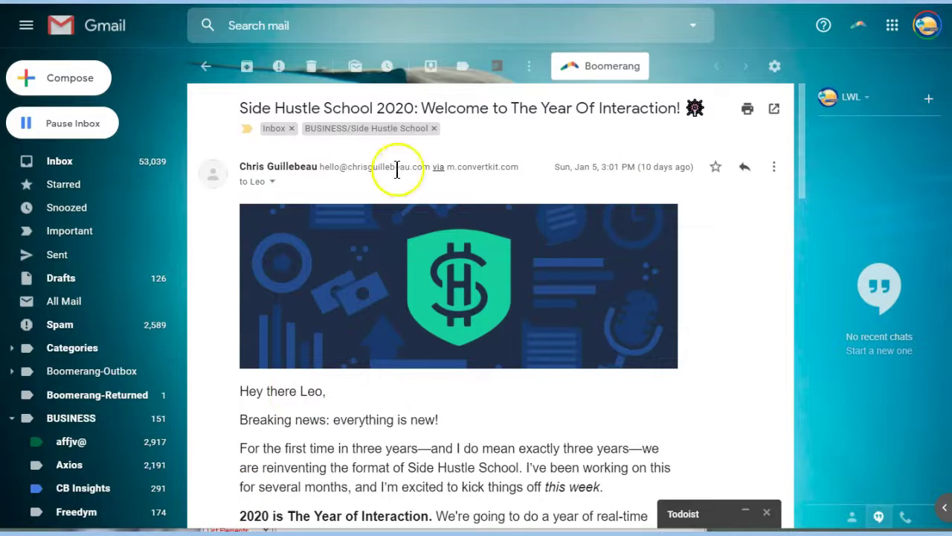
pyautogui.click(362, 134)
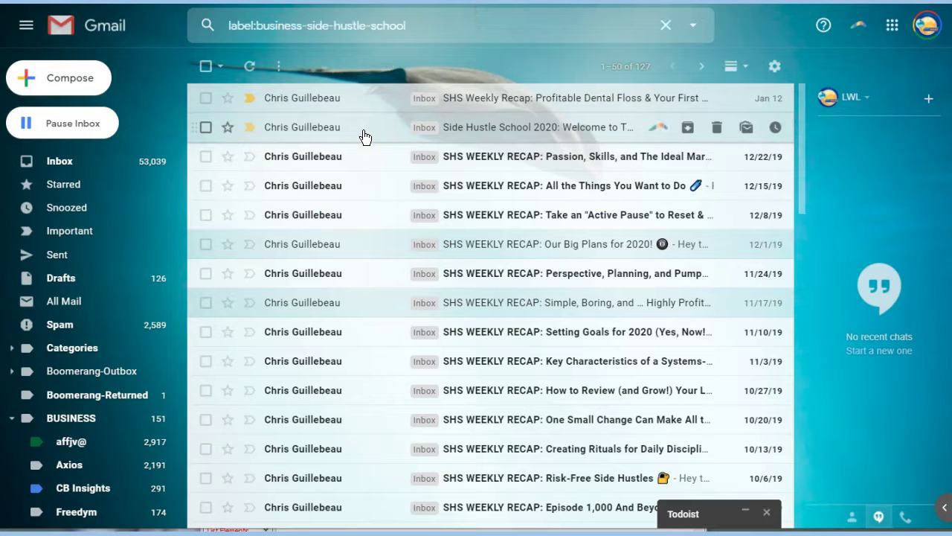
pyautogui.scroll(-5, 457, 293)
pyautogui.scroll(5, 460, 305)
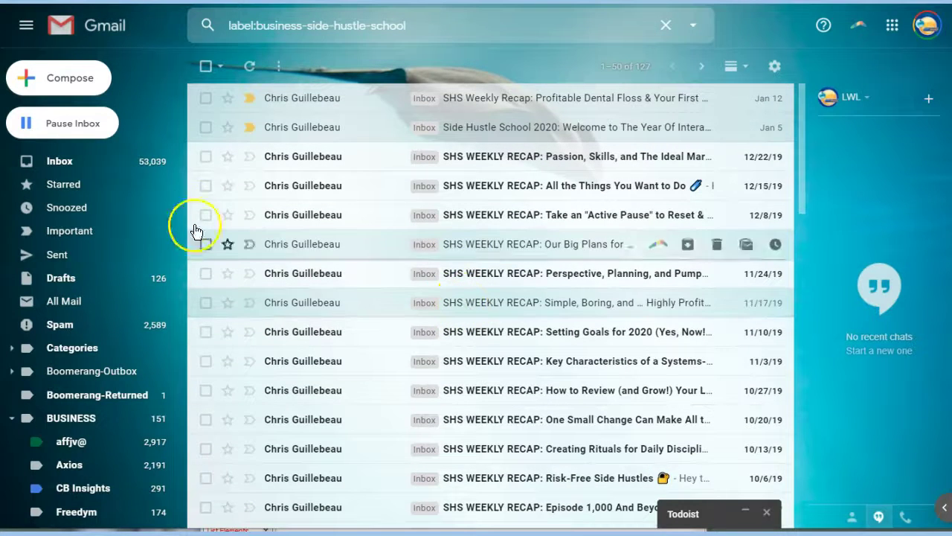
# Return to the inbox and view the messages in its Promotions category.
pyautogui.click(61, 167)
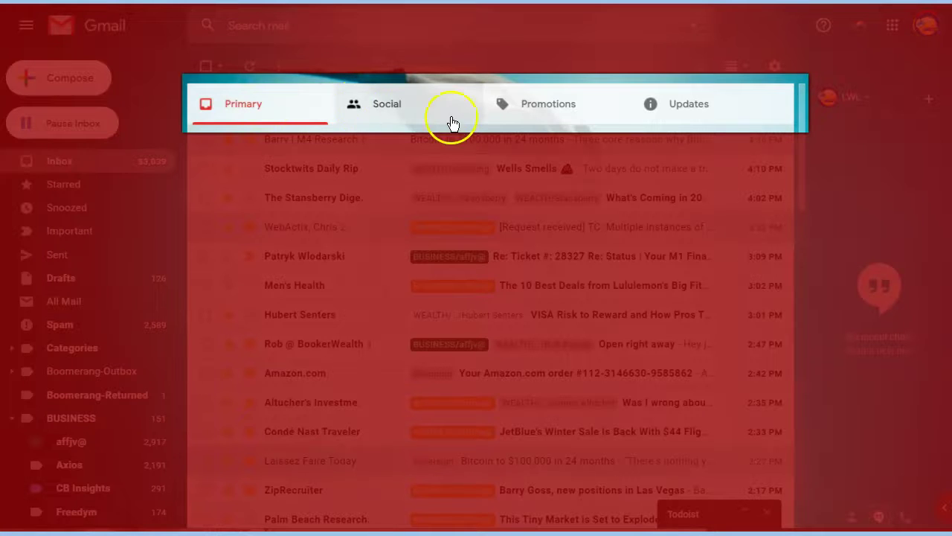
pyautogui.click(549, 119)
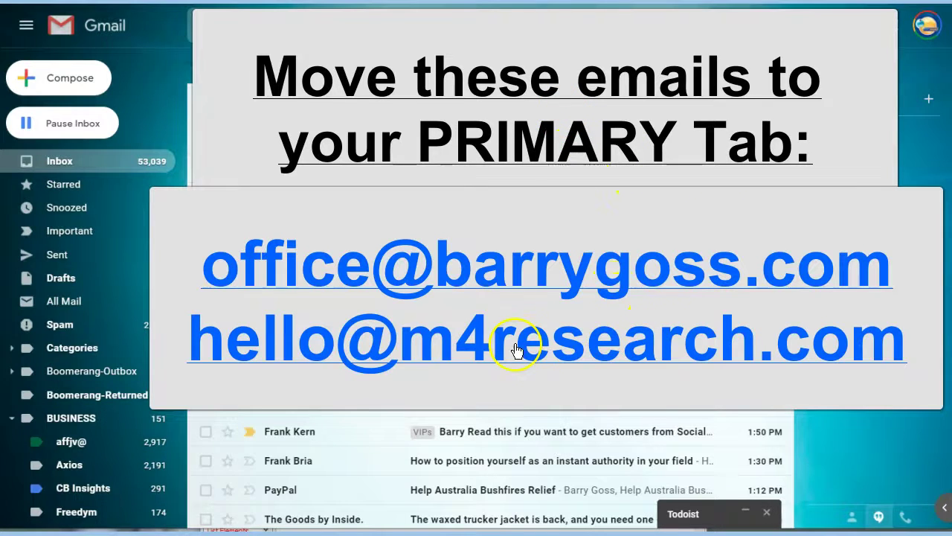
# Move the Signal v. Noise email from Promotions to Updates, apply this to future messages from that sender, and dismiss the notification.
pyautogui.moveTo(804, 195); pyautogui.dragTo(810, 240)
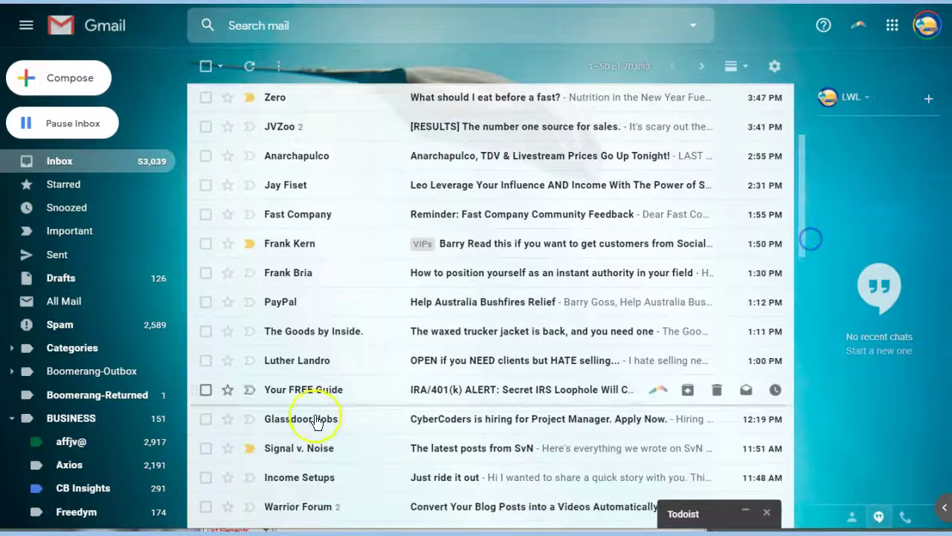
pyautogui.moveTo(354, 456); pyautogui.dragTo(708, 107)
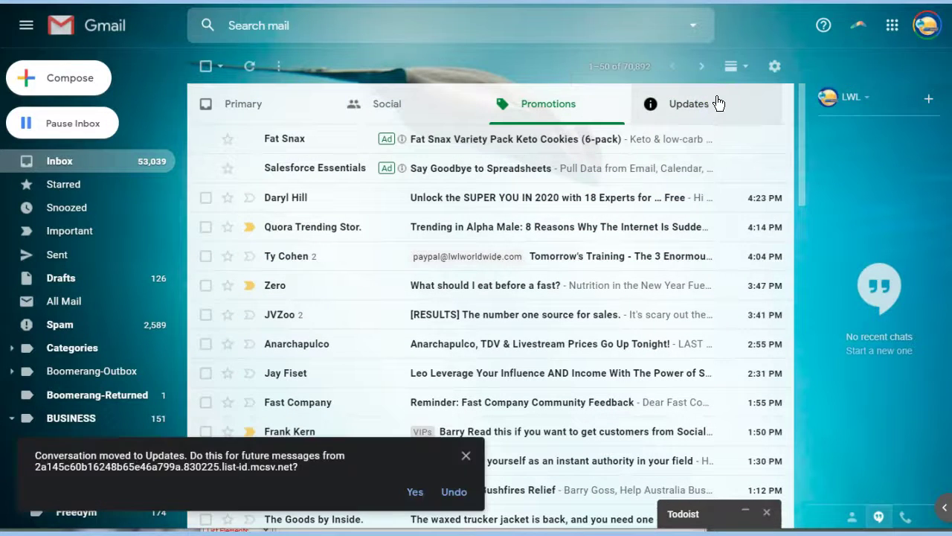
pyautogui.click(415, 493)
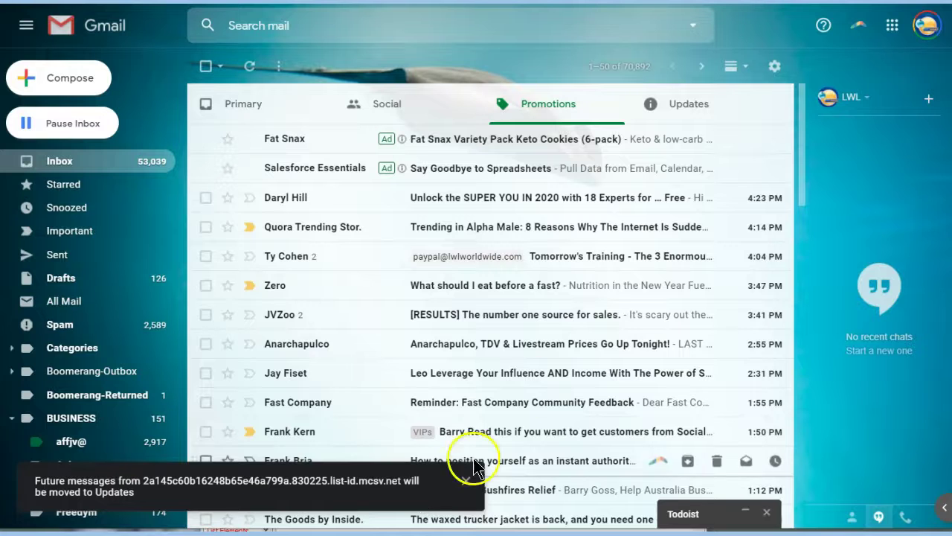
pyautogui.scroll(-3, 577, 319)
pyautogui.scroll(-6, 577, 319)
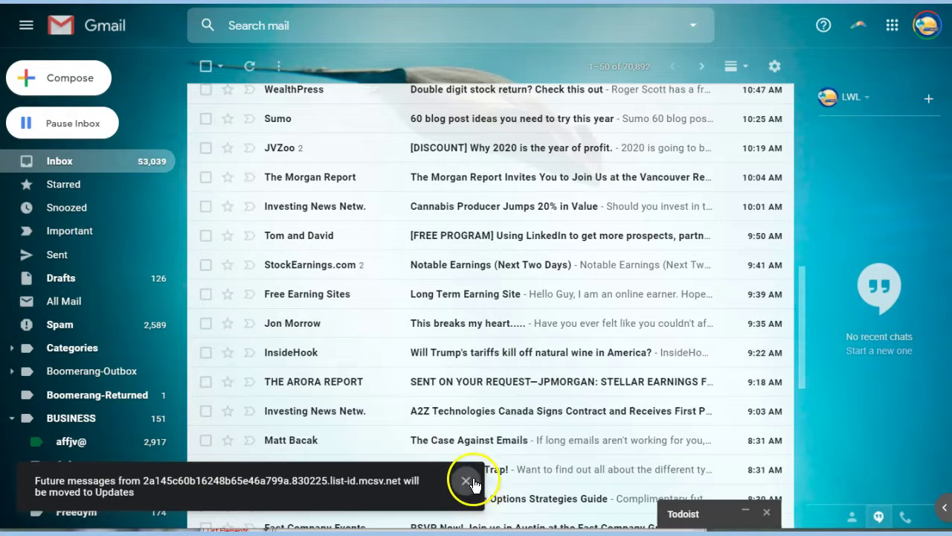
pyautogui.click(466, 481)
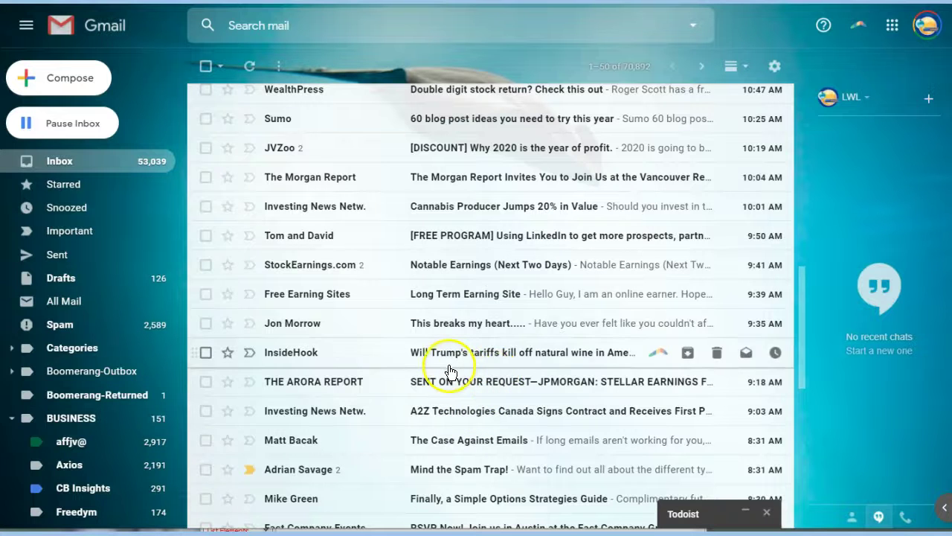
# From the older Promotions messages, move the USAA email "Put investing at the top of your resolutions" to Primary and apply this to future messages.
pyautogui.scroll(-3, 452, 365)
pyautogui.scroll(-3, 446, 368)
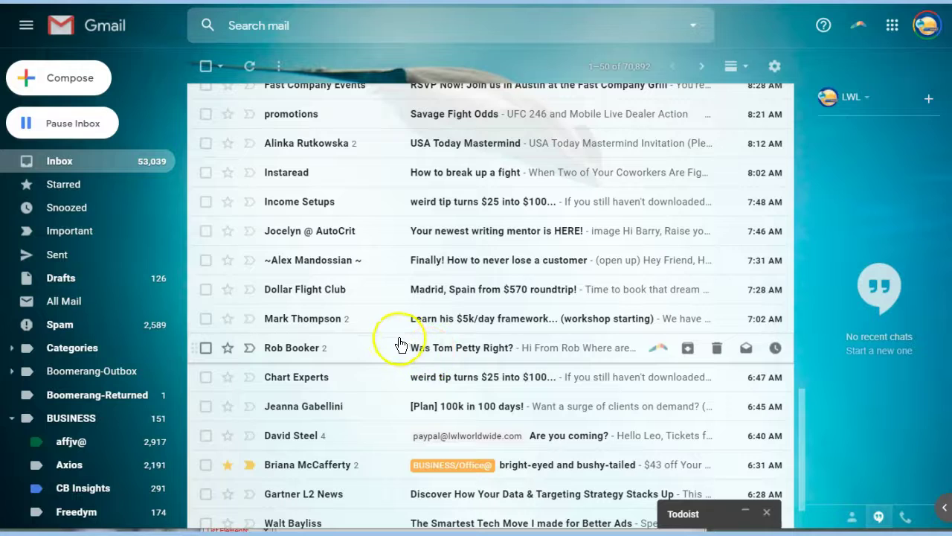
pyautogui.scroll(-1, 396, 336)
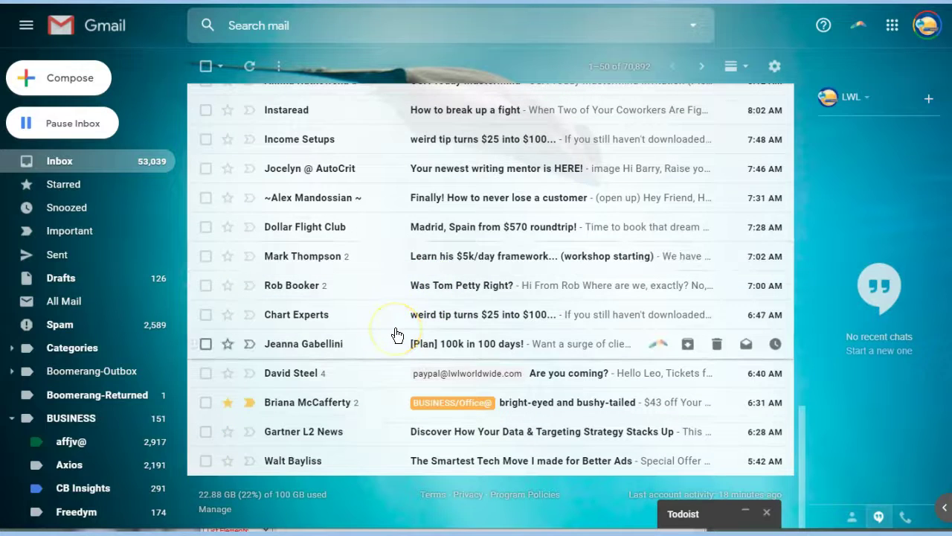
pyautogui.scroll(10, 397, 336)
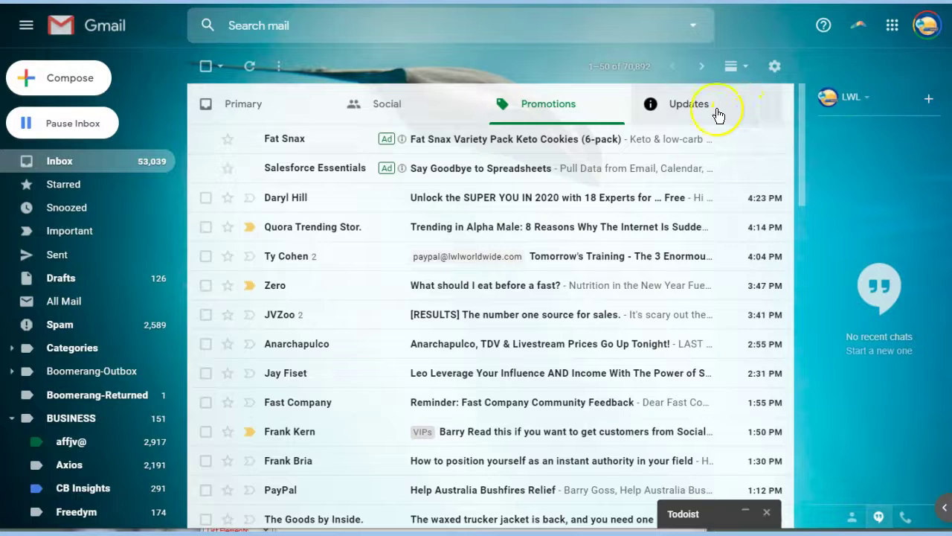
pyautogui.click(703, 69)
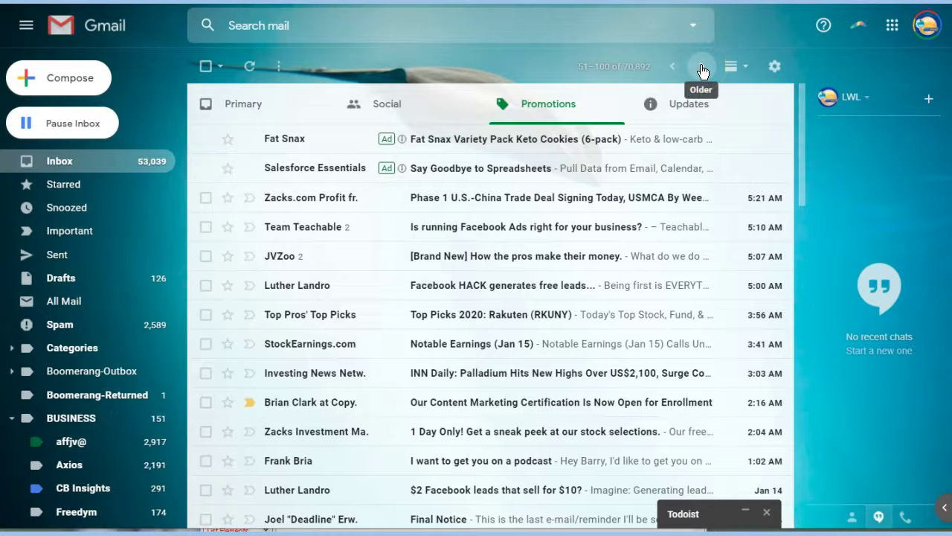
pyautogui.scroll(-6, 382, 235)
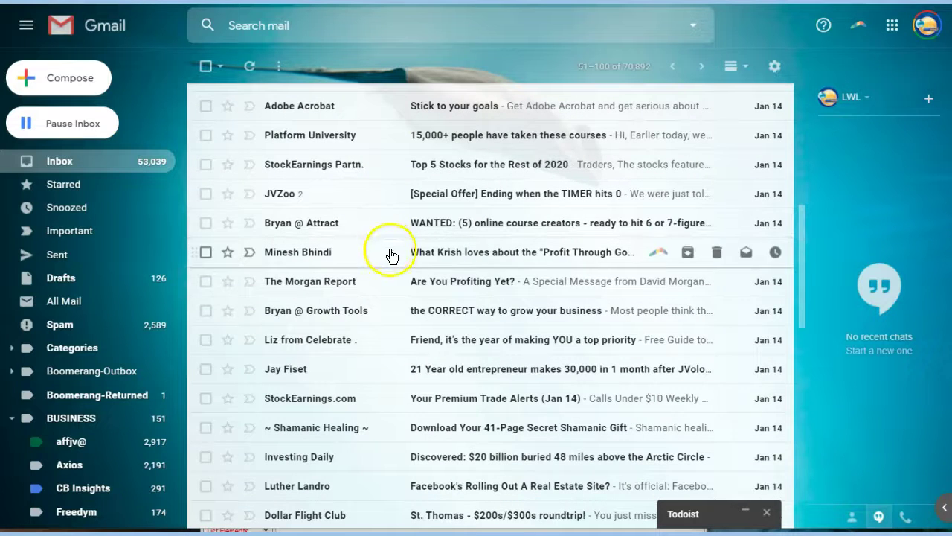
pyautogui.scroll(-3, 384, 300)
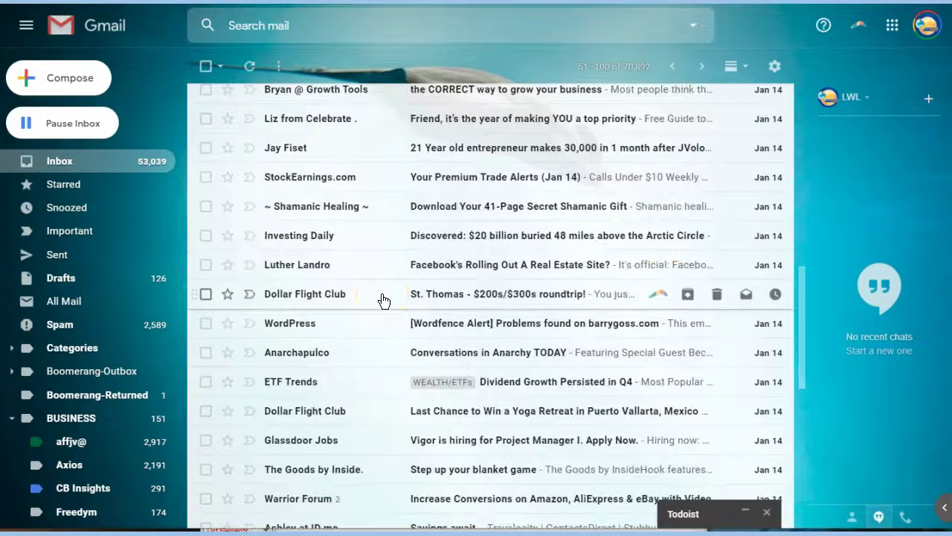
pyautogui.scroll(-3, 384, 299)
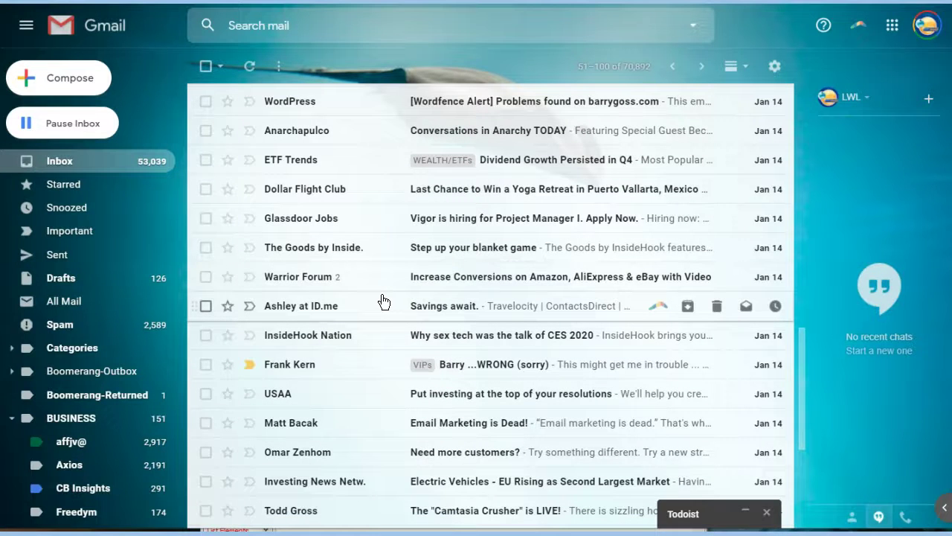
pyautogui.click(334, 410)
pyautogui.moveTo(337, 358); pyautogui.dragTo(221, 107)
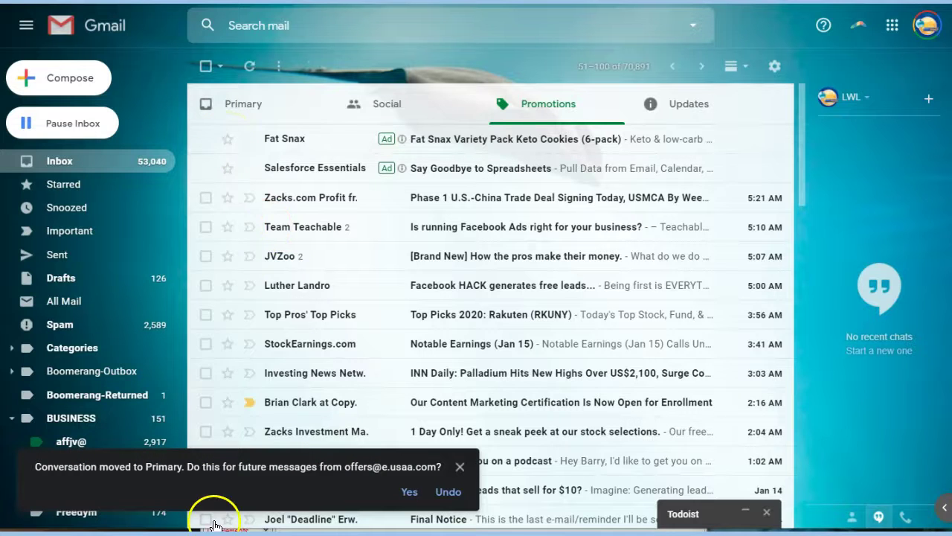
pyautogui.click(409, 492)
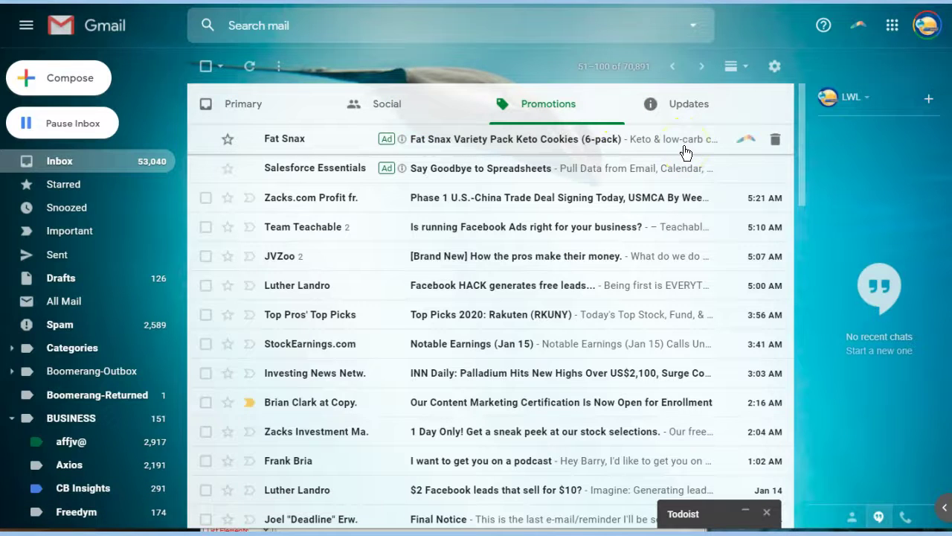
# View the Primary category and read through the email "WW - Travel, tricks, time + more..." from the "filter failure" search, starting at its beginning.
pyautogui.click(273, 108)
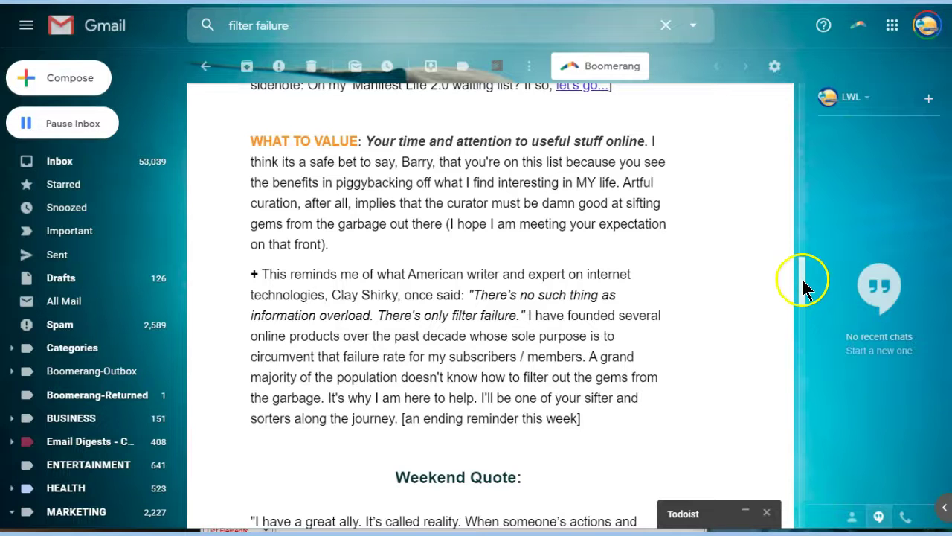
pyautogui.scroll(15, 721, 342)
pyautogui.scroll(5, 720, 342)
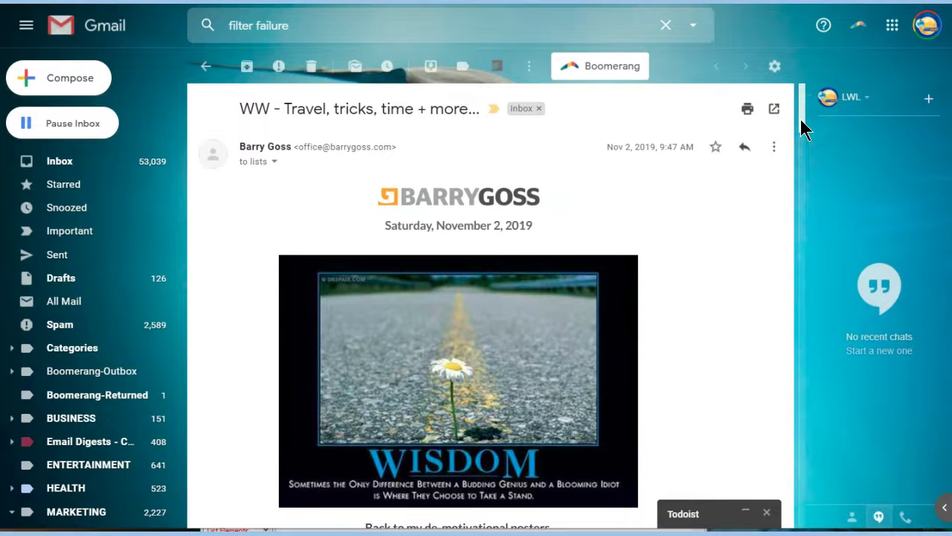
pyautogui.moveTo(802, 121); pyautogui.dragTo(791, 186)
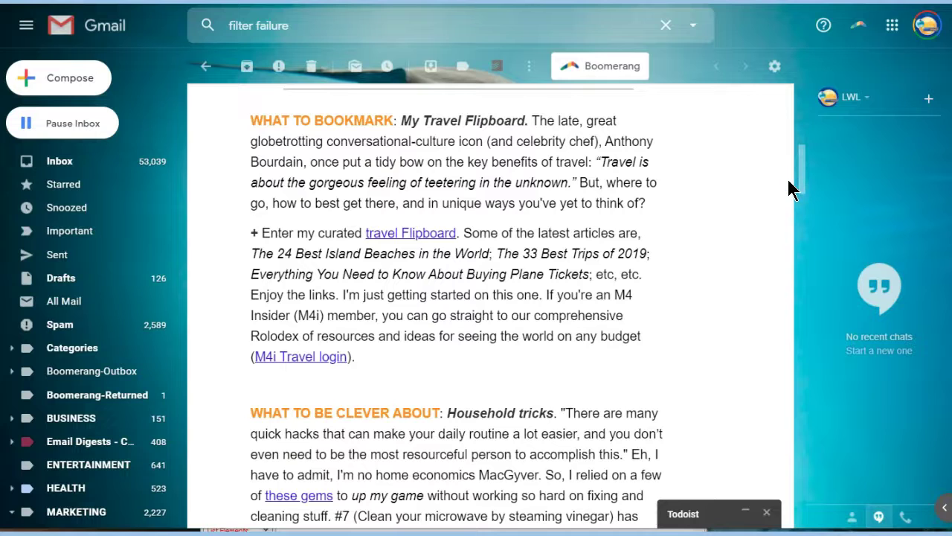